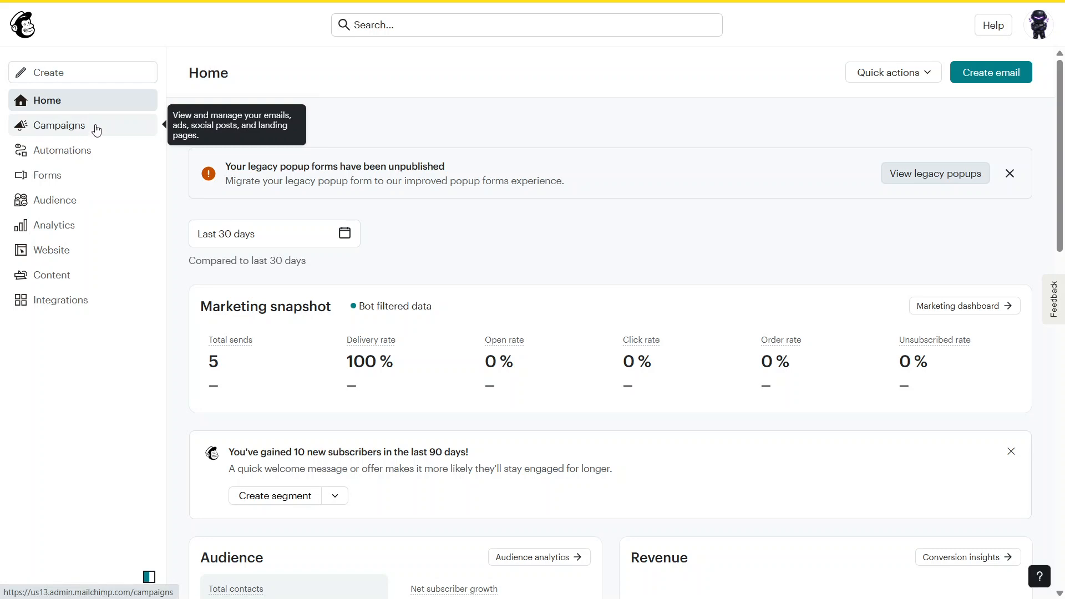
# Start creating a new campaign of the regular email type
pyautogui.click(53, 130)
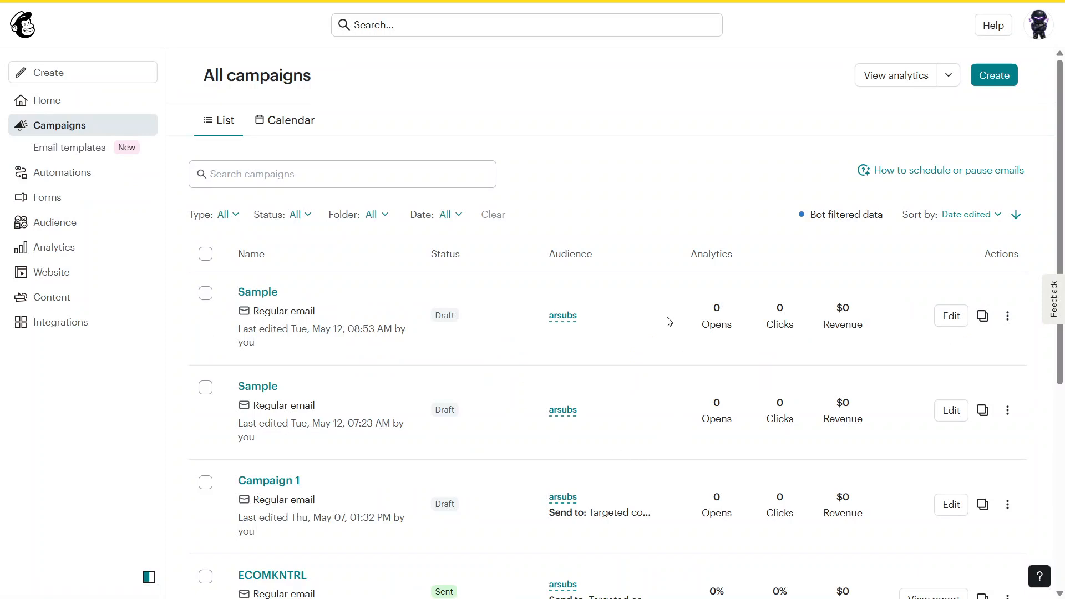
pyautogui.click(1006, 84)
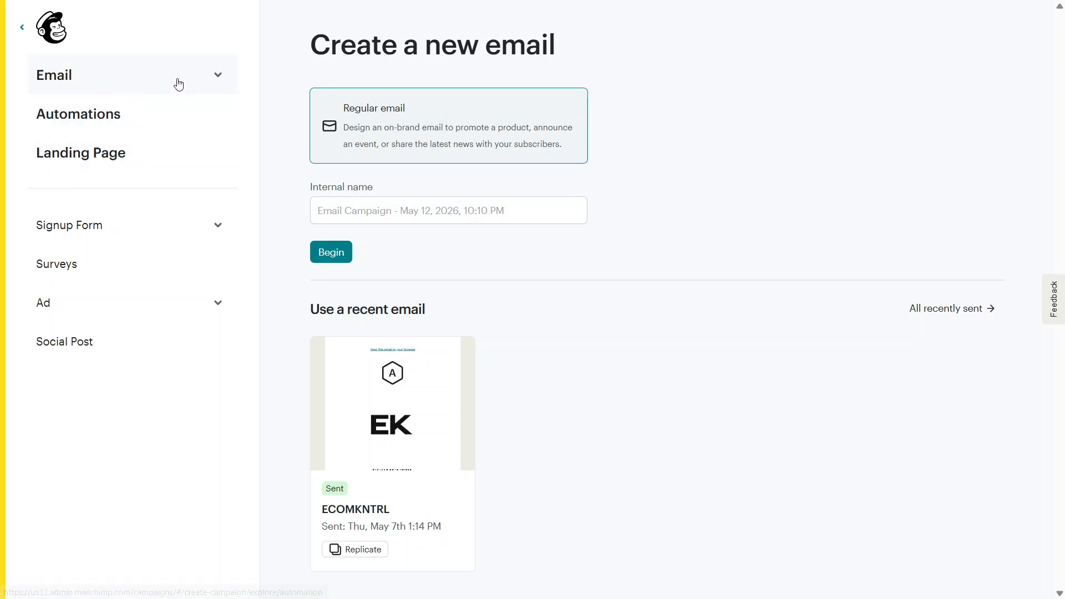
pyautogui.click(204, 83)
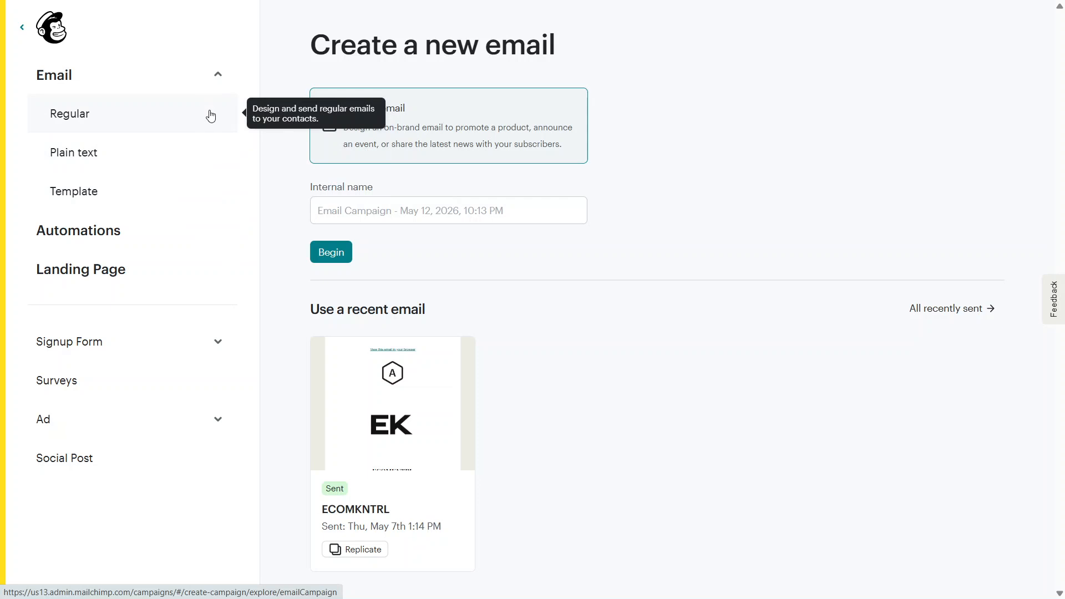
pyautogui.click(211, 116)
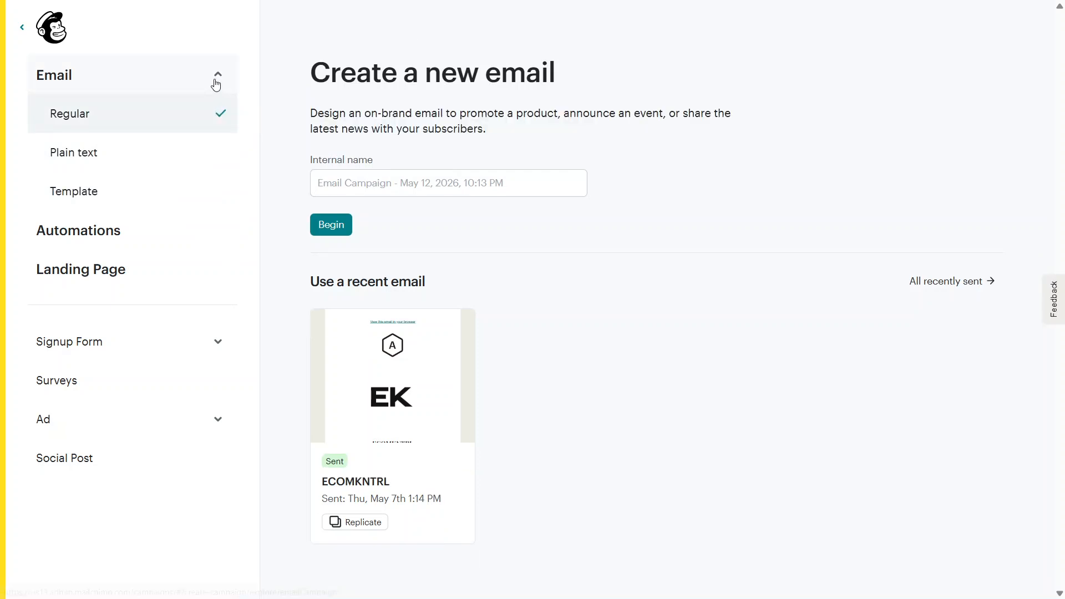
pyautogui.click(217, 78)
# Enter Sample Newsletter as the email's internal name and begin building it
pyautogui.click(407, 188)
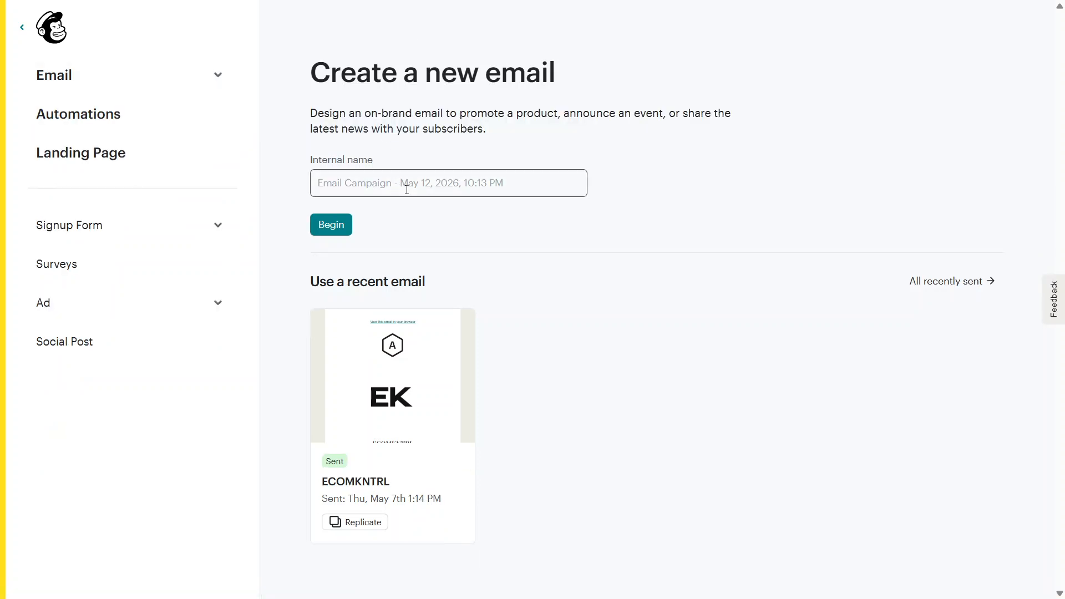
pyautogui.write('Sample Ne')
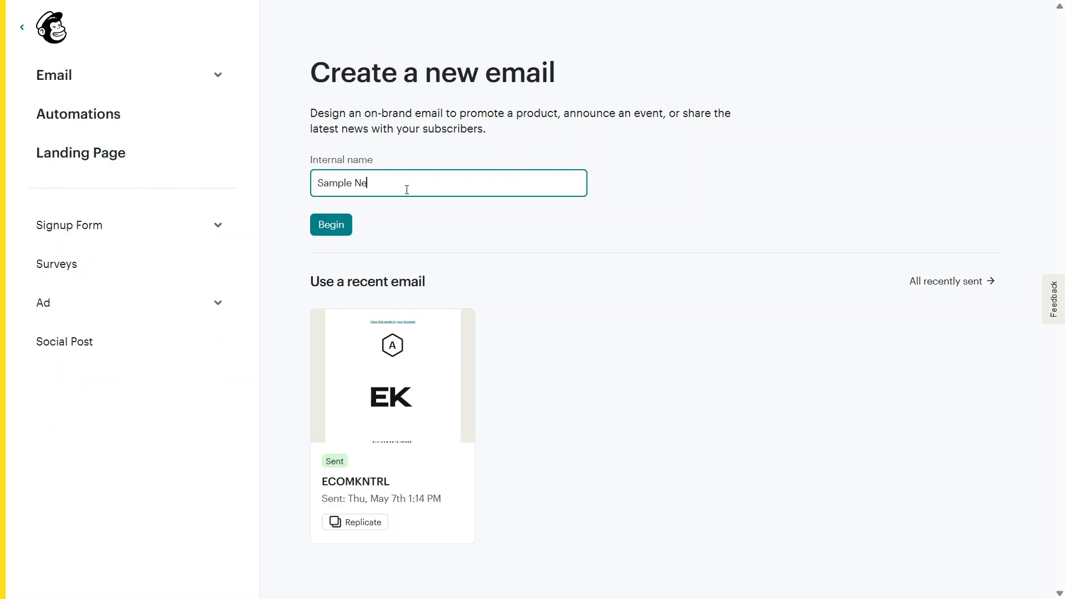
pyautogui.write('wslette')
pyautogui.click(336, 233)
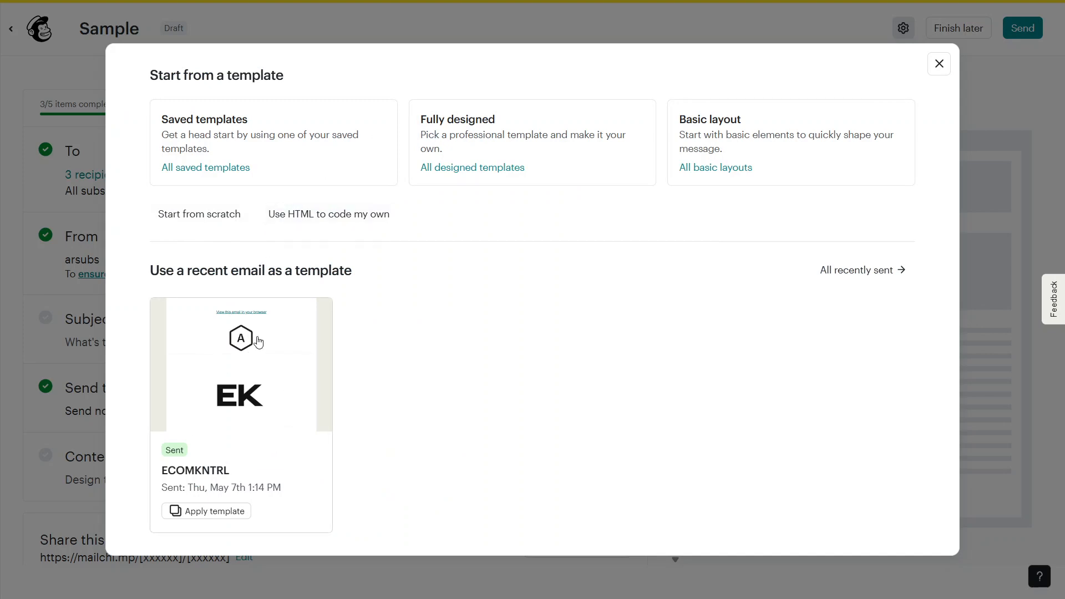
# Browse the basic layouts and apply the Minimal template to the email
pyautogui.click(750, 120)
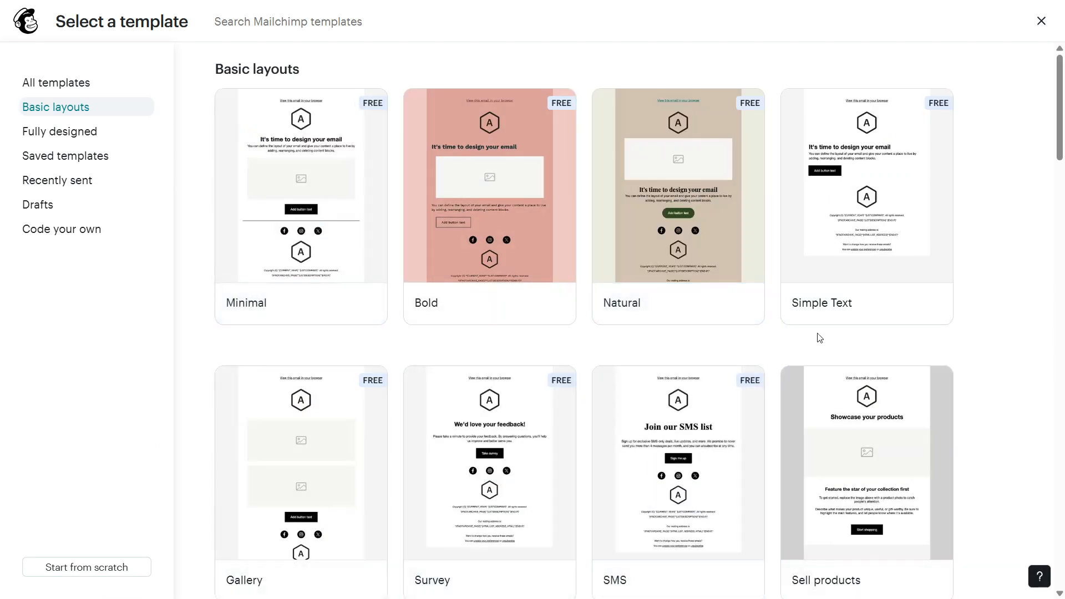
pyautogui.scroll(-12, 820, 338)
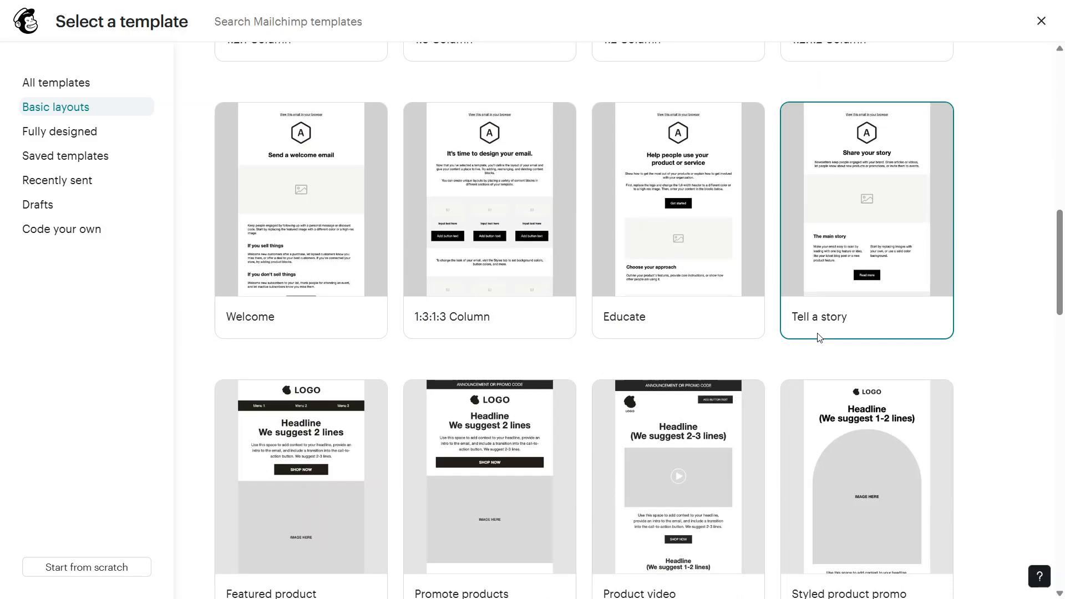
pyautogui.scroll(12, 820, 338)
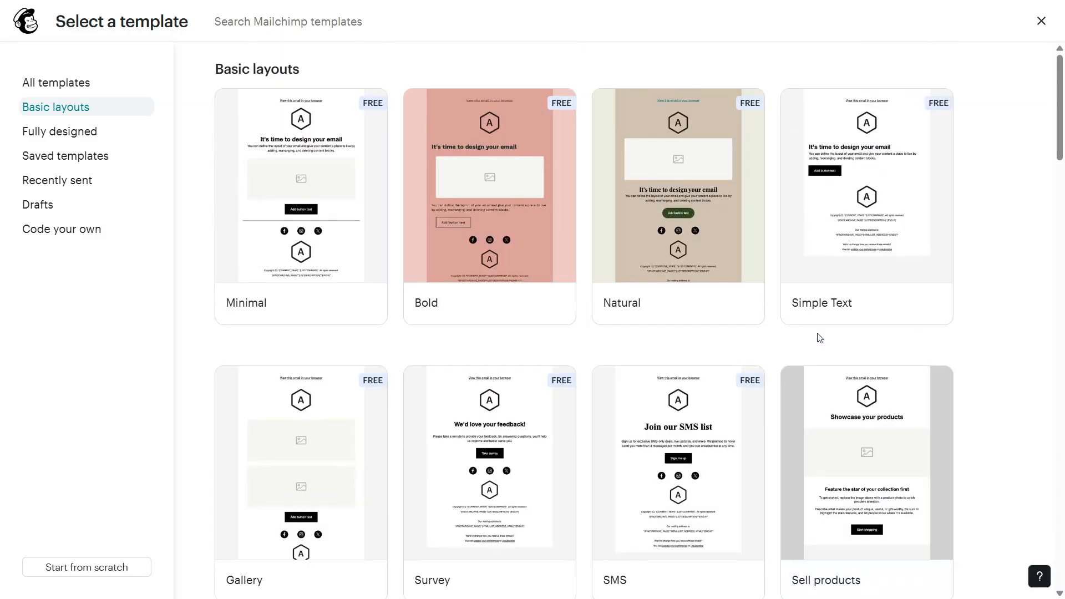
pyautogui.moveTo(443, 173)
pyautogui.moveTo(279, 138)
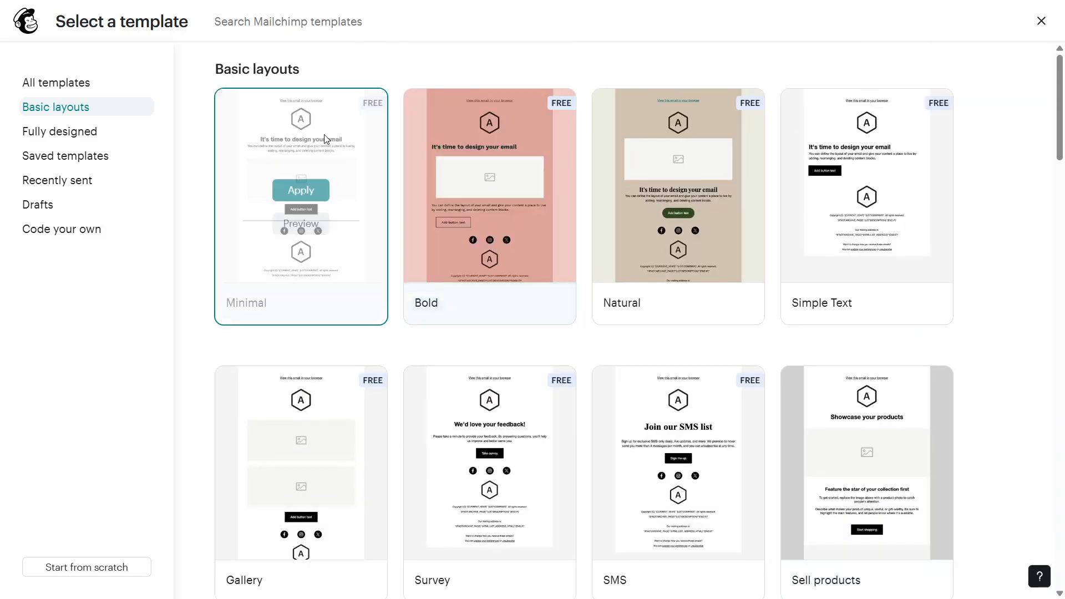
pyautogui.click(303, 199)
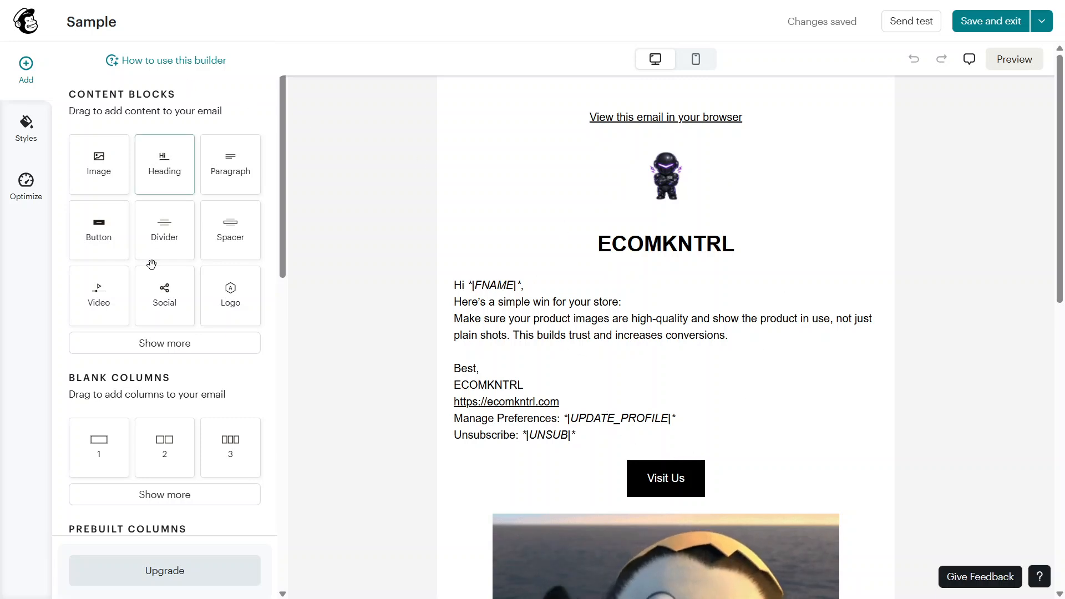
# Add a divider block between the logo image and the ECOMKNTRL heading, keeping its default style
pyautogui.scroll(-3, 155, 508)
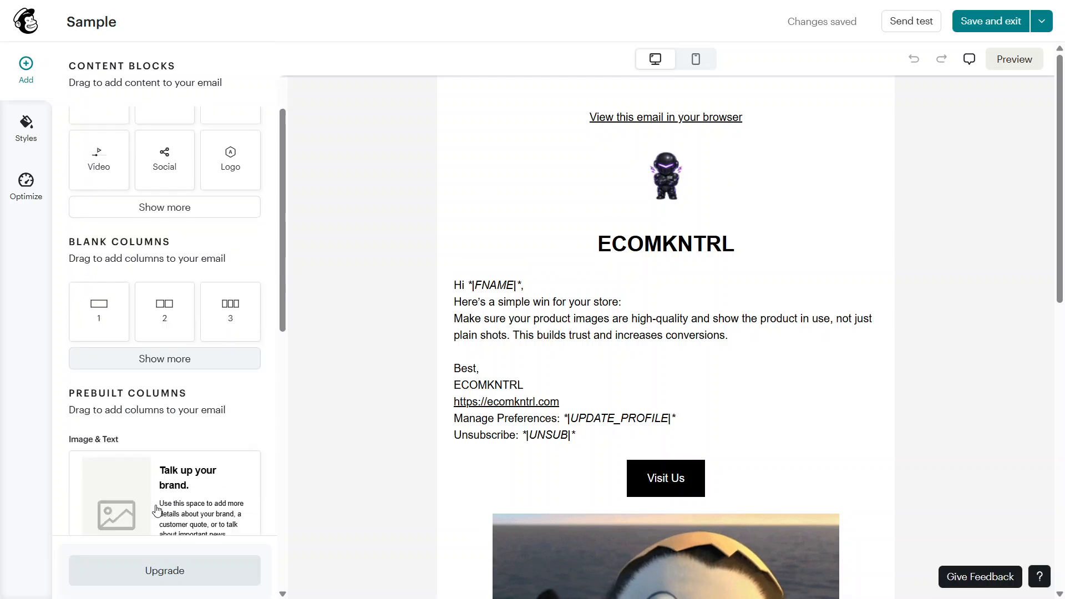
pyautogui.scroll(-6, 157, 509)
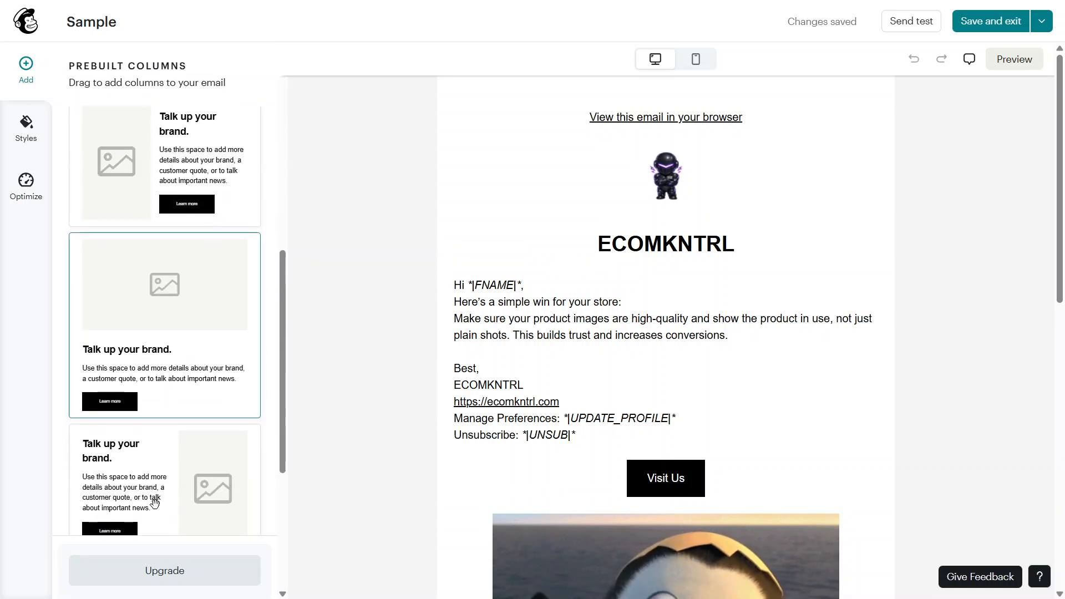
pyautogui.scroll(9, 154, 502)
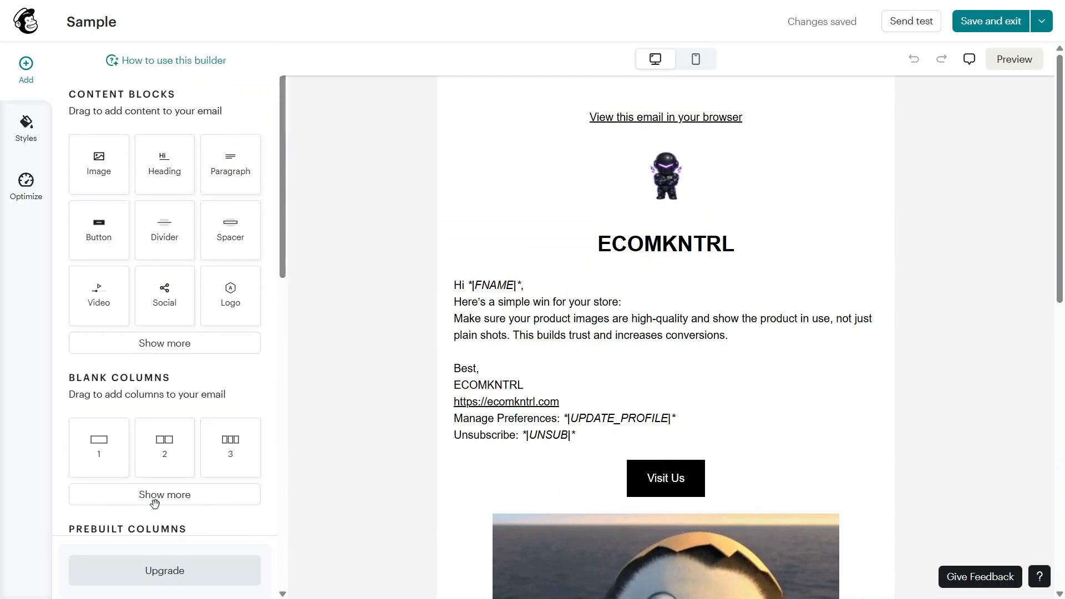
pyautogui.moveTo(135, 240); pyautogui.dragTo(661, 258)
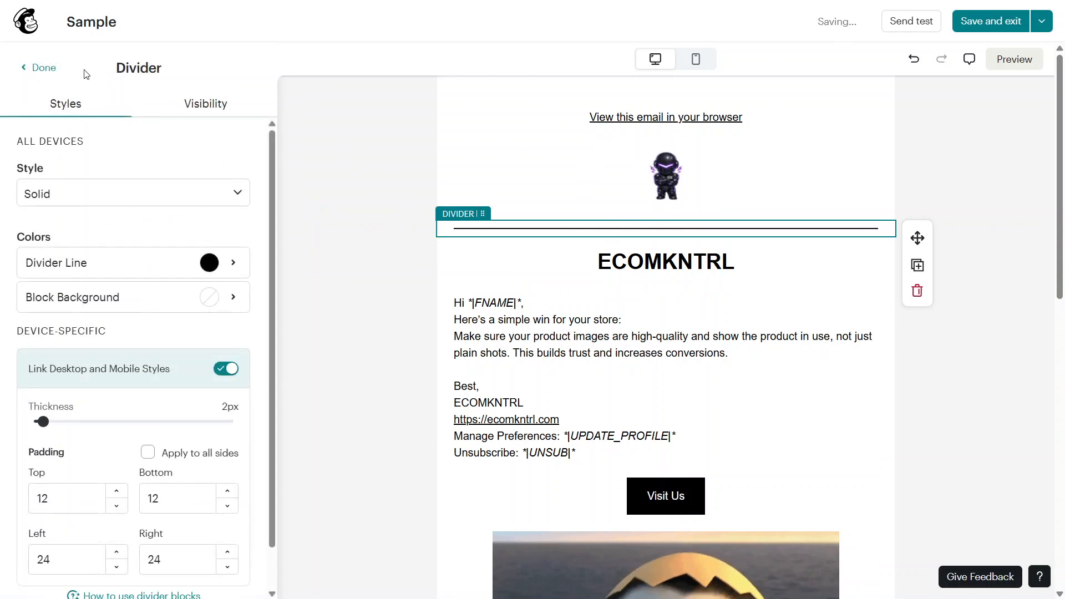
pyautogui.click(41, 74)
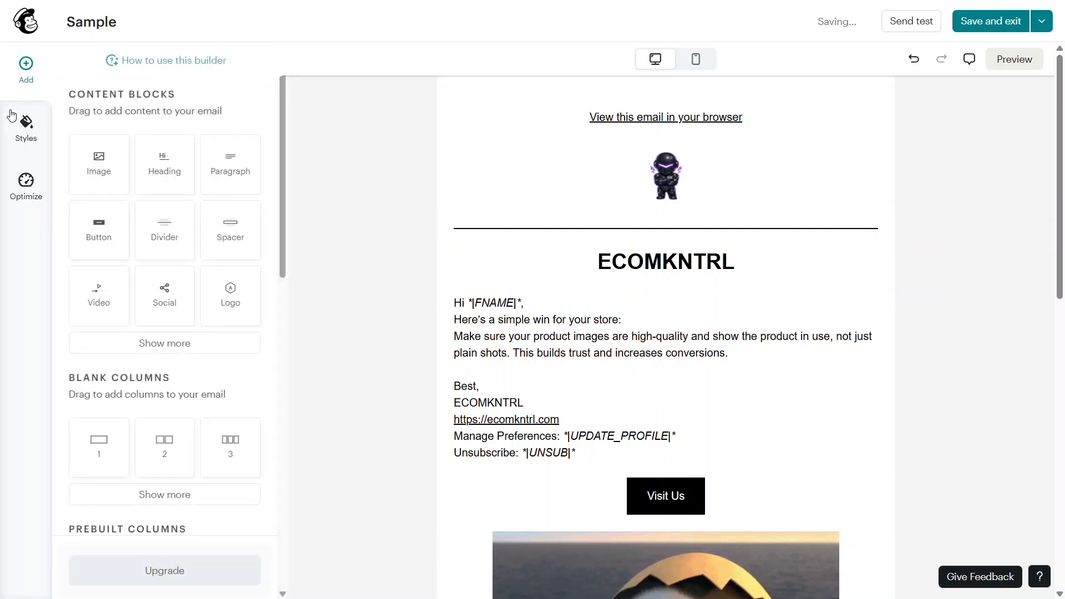
# Examine the email-wide divider styles and the style settings of the main text block
pyautogui.click(25, 137)
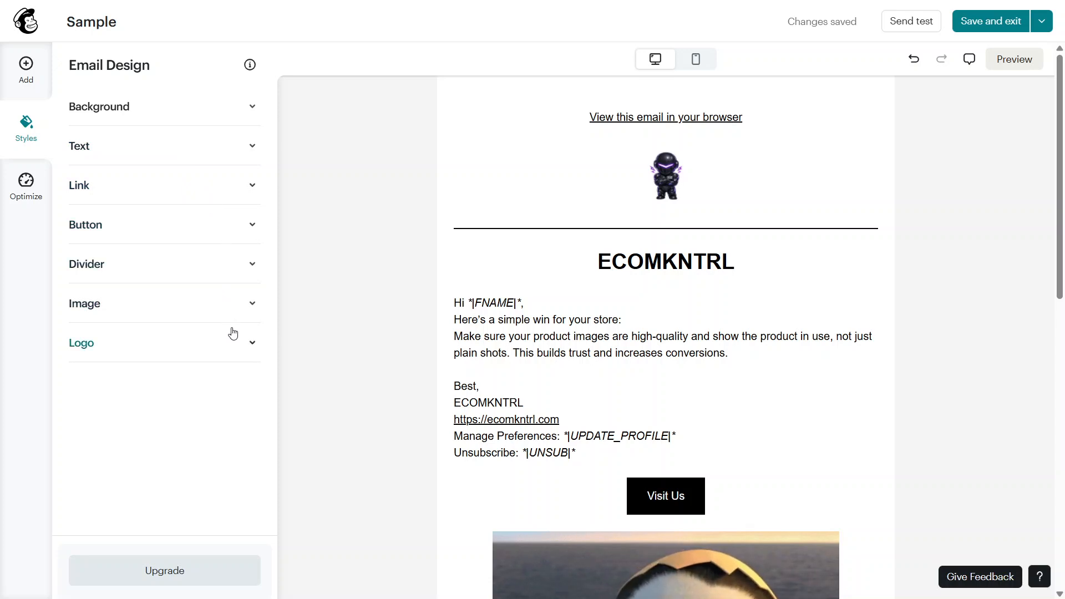
pyautogui.click(226, 282)
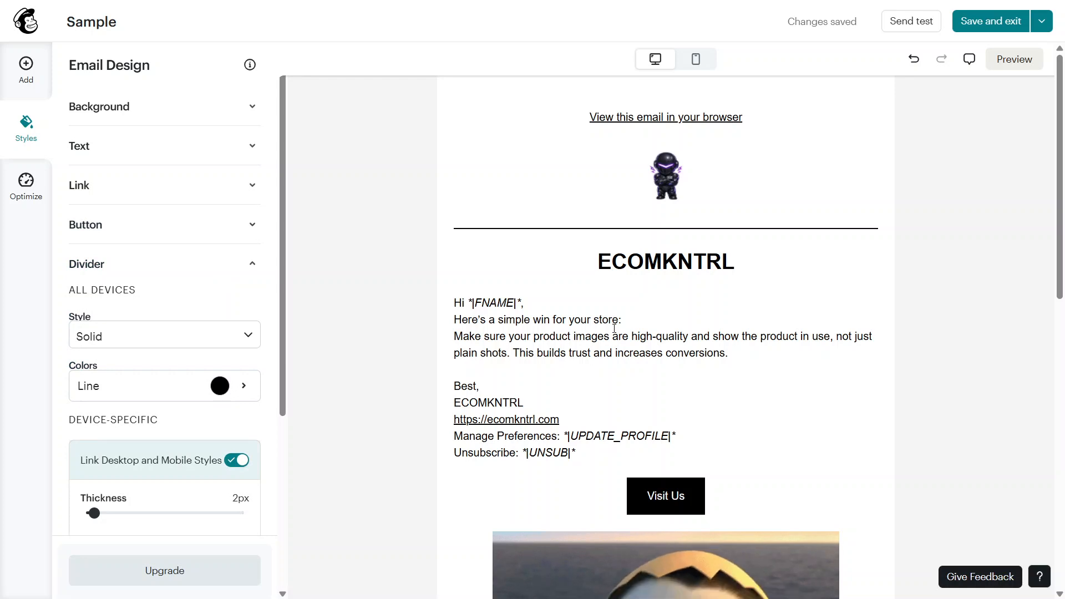
pyautogui.click(613, 332)
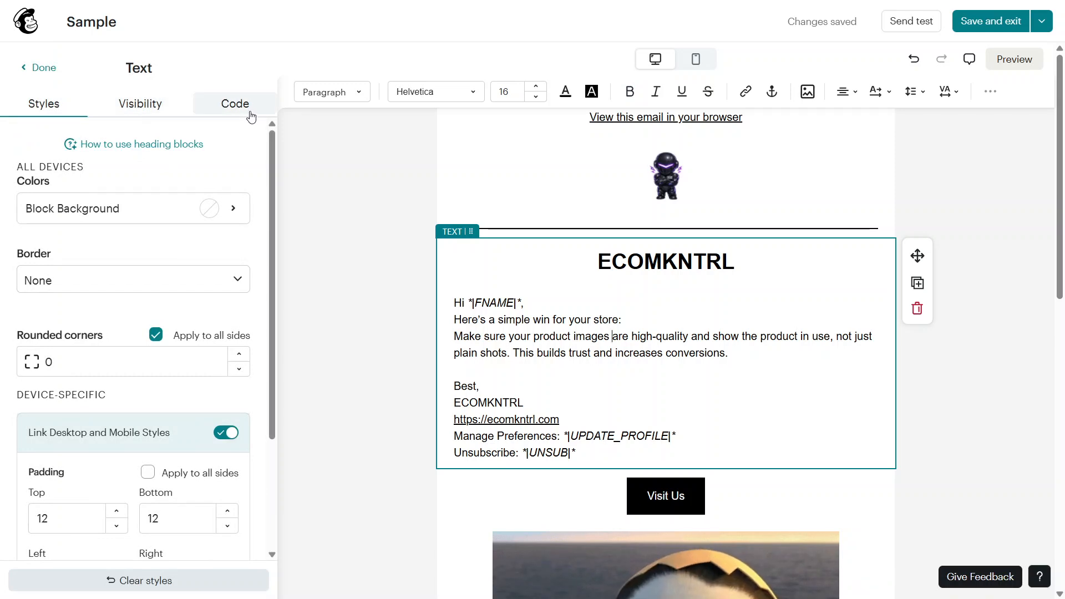
pyautogui.scroll(-3, 197, 410)
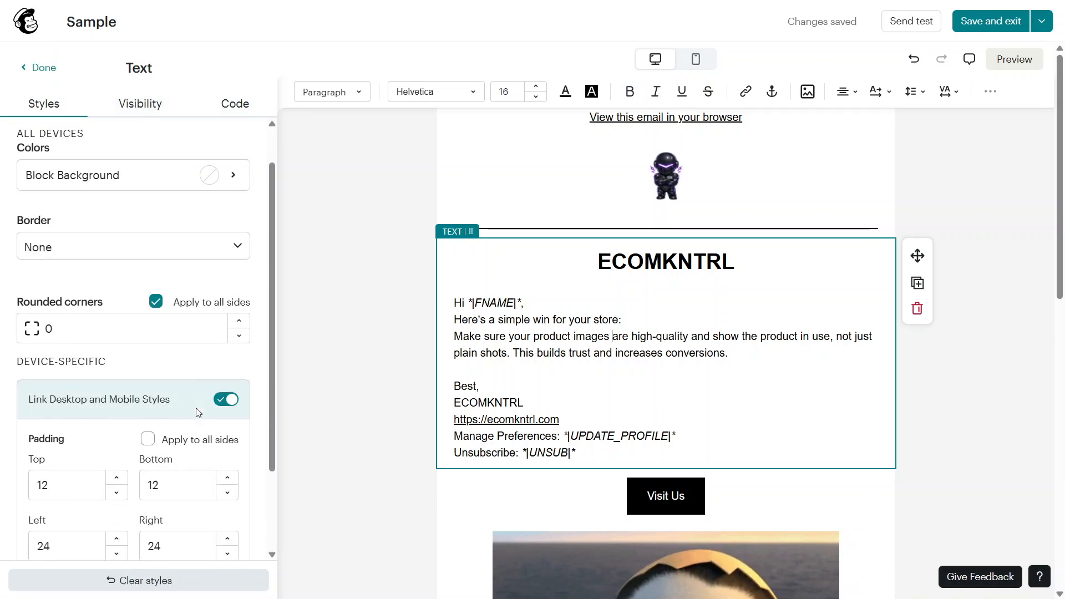
pyautogui.scroll(3, 197, 412)
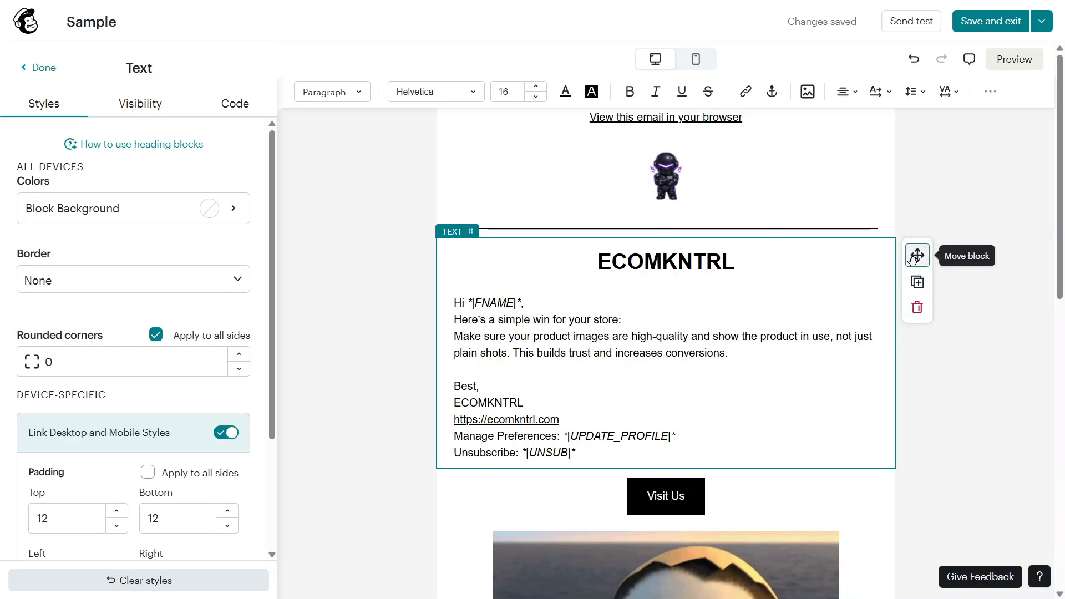
# Try to move the main text block, and save and exit the email design
pyautogui.moveTo(912, 258); pyautogui.dragTo(738, 298)
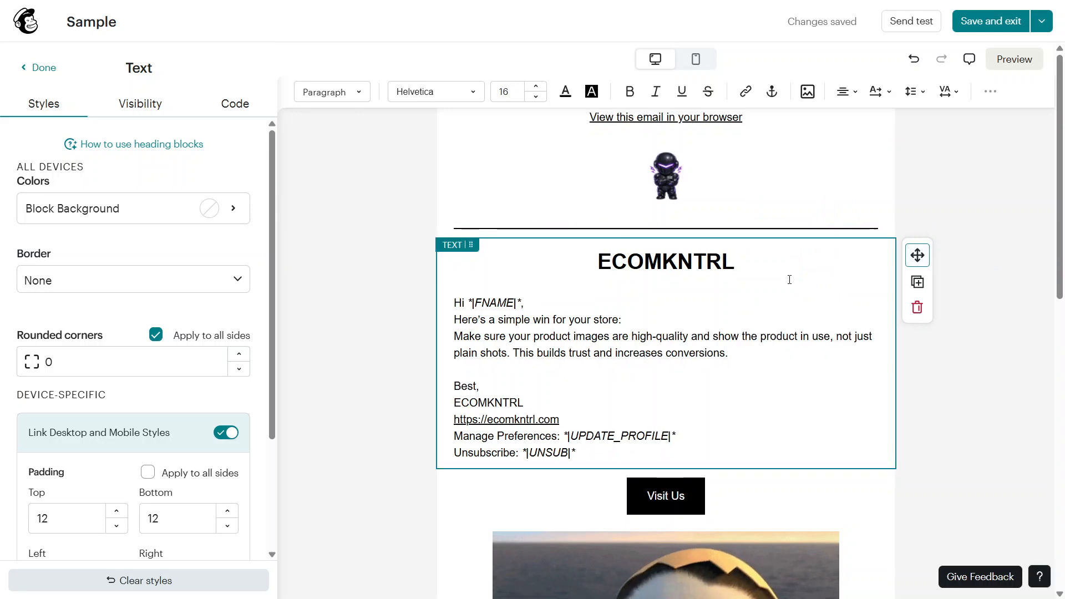
pyautogui.click(991, 22)
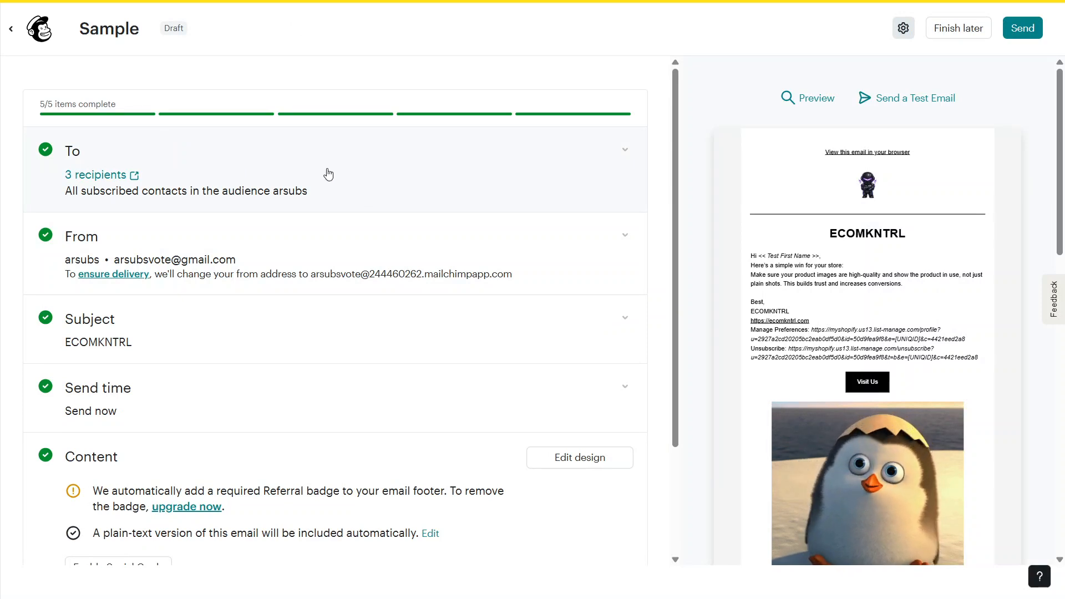
# Review the campaign's recipient settings and its sender name and email address fields
pyautogui.click(329, 174)
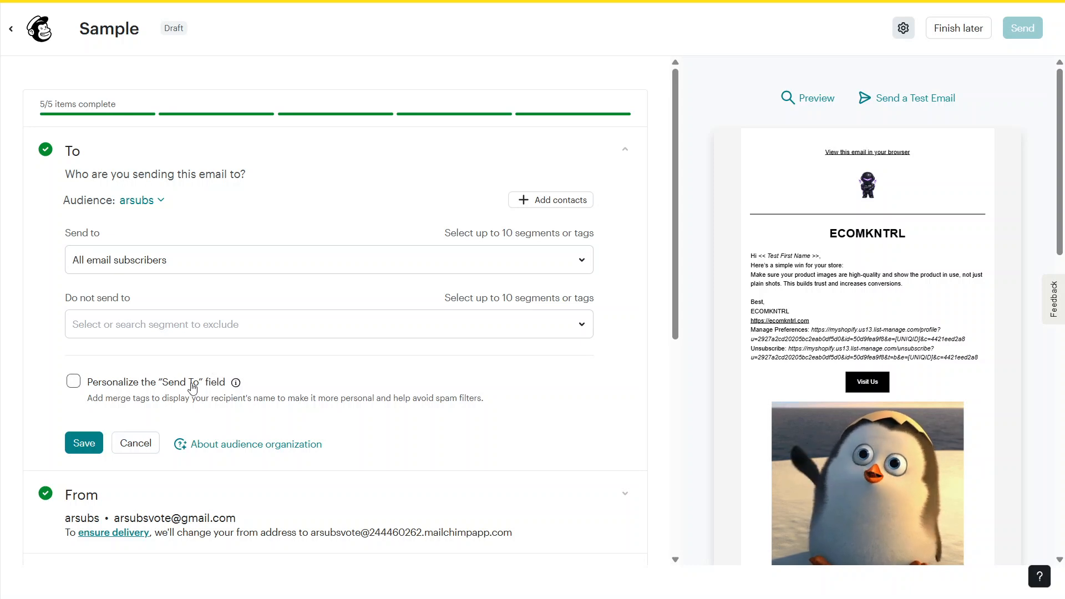
pyautogui.scroll(-5, 201, 390)
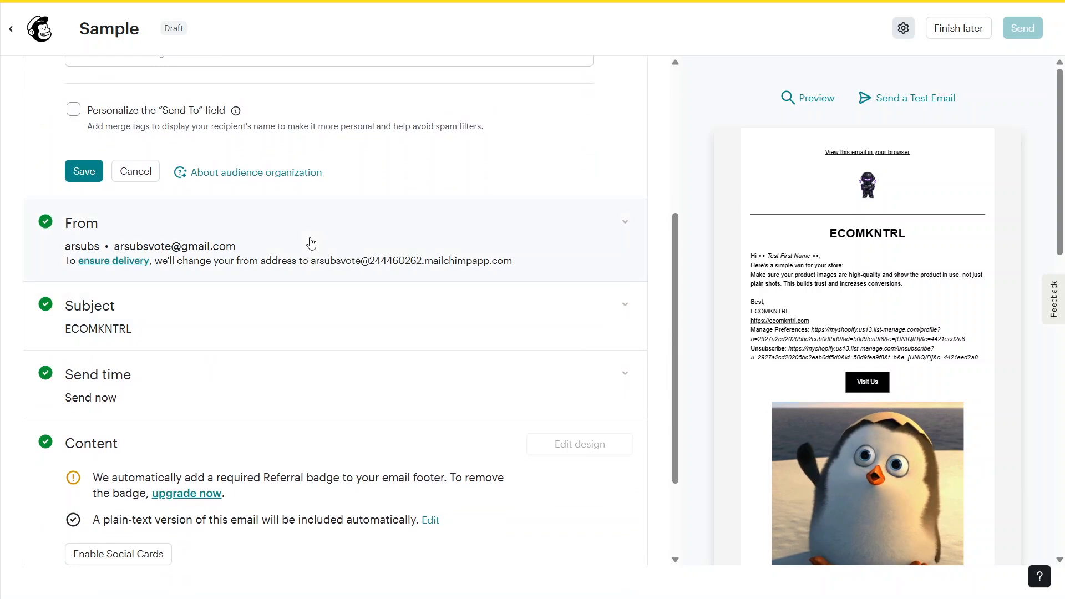
pyautogui.click(310, 243)
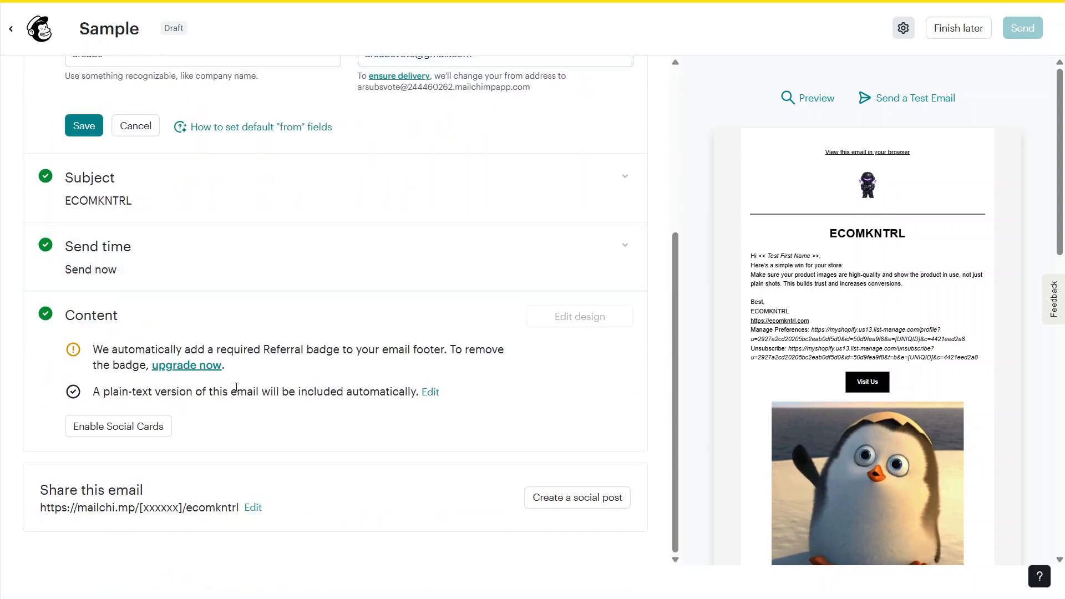
pyautogui.scroll(3, 285, 152)
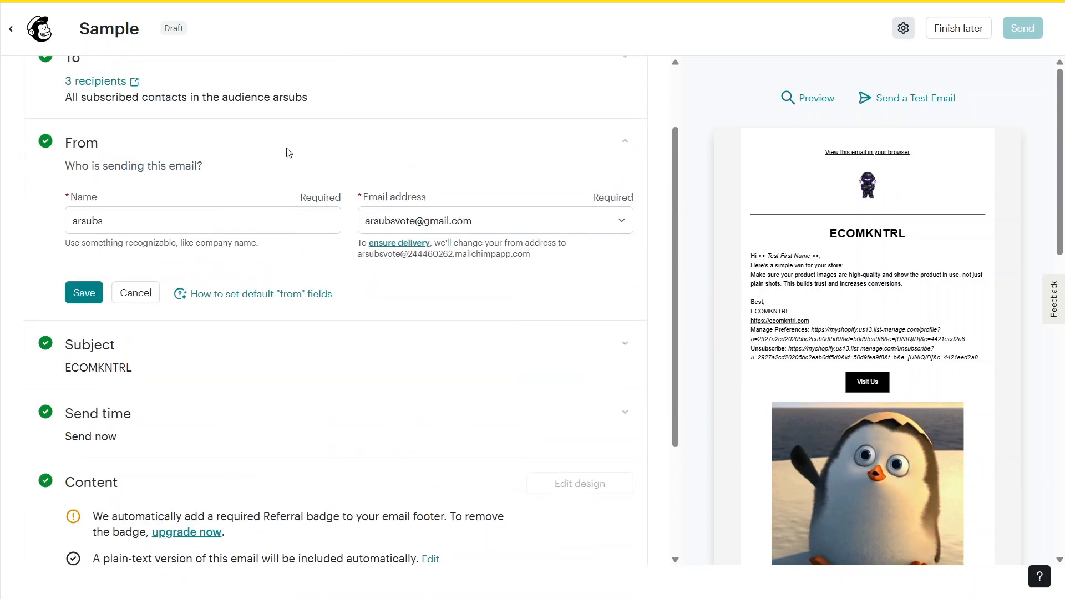
pyautogui.click(265, 226)
pyautogui.hotkey('ctrl', 'a')
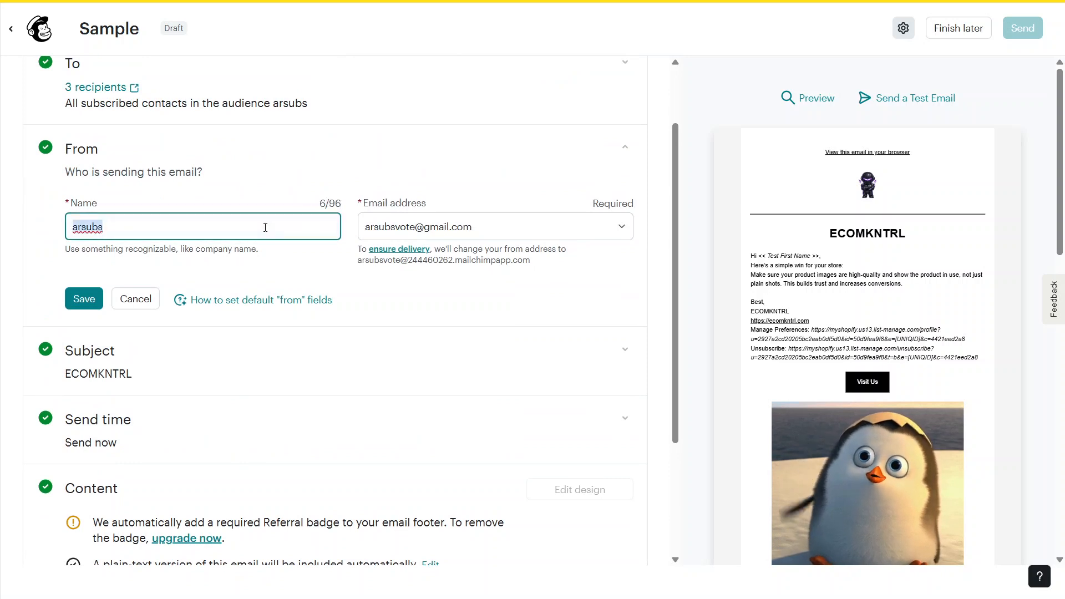
pyautogui.click(488, 220)
pyautogui.doubleClick(488, 220)
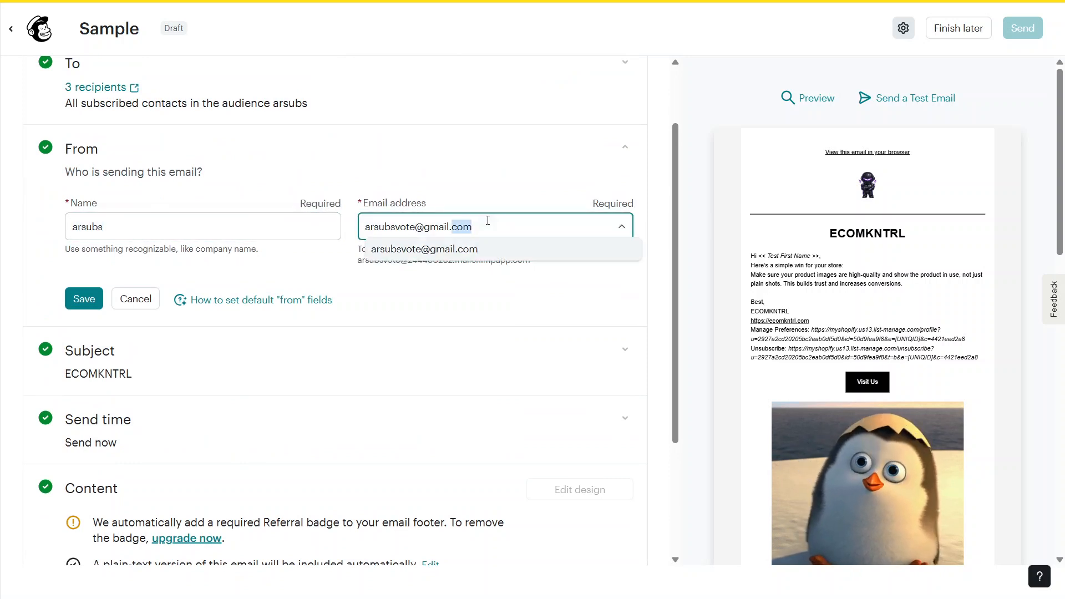
# Review the subject line and preview text fields of the campaign
pyautogui.click(169, 371)
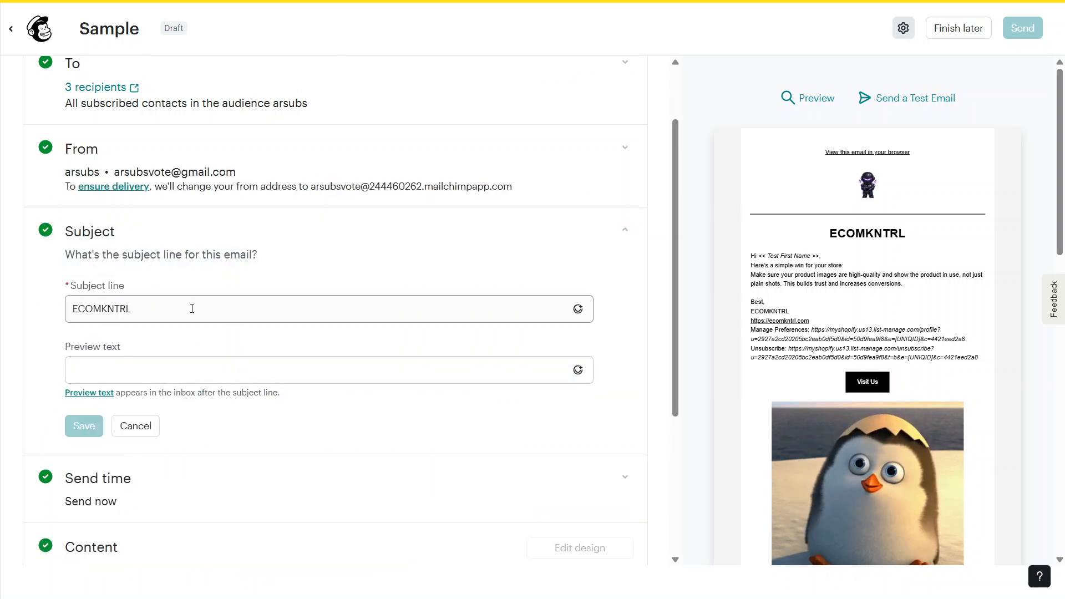
pyautogui.click(192, 308)
pyautogui.hotkey('ctrl', 'a')
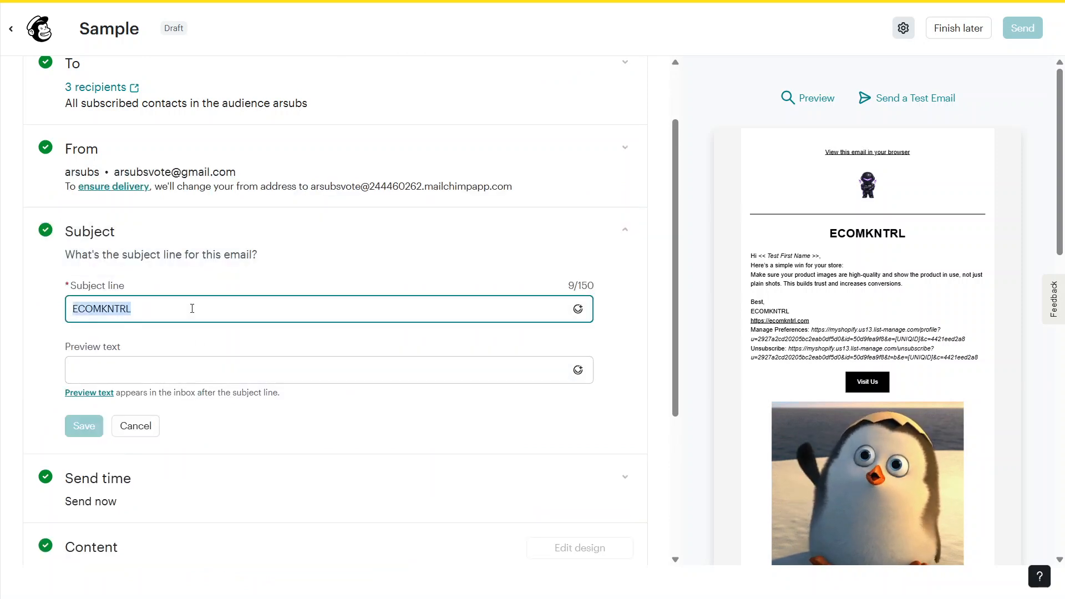
pyautogui.click(185, 378)
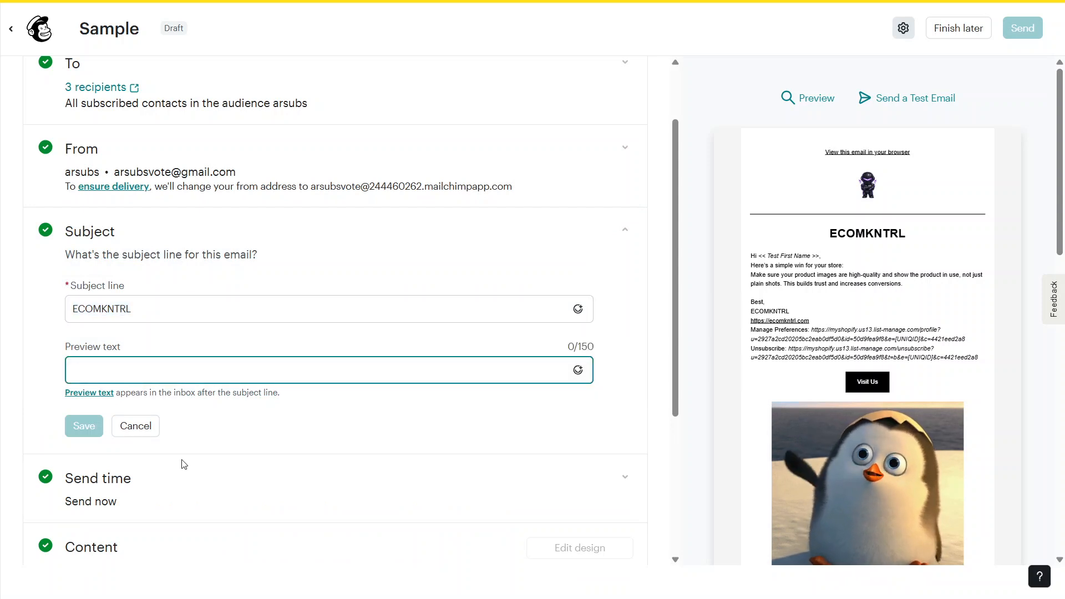
# Review the campaign's send time options and content section, leaving the send time settings closed
pyautogui.click(185, 507)
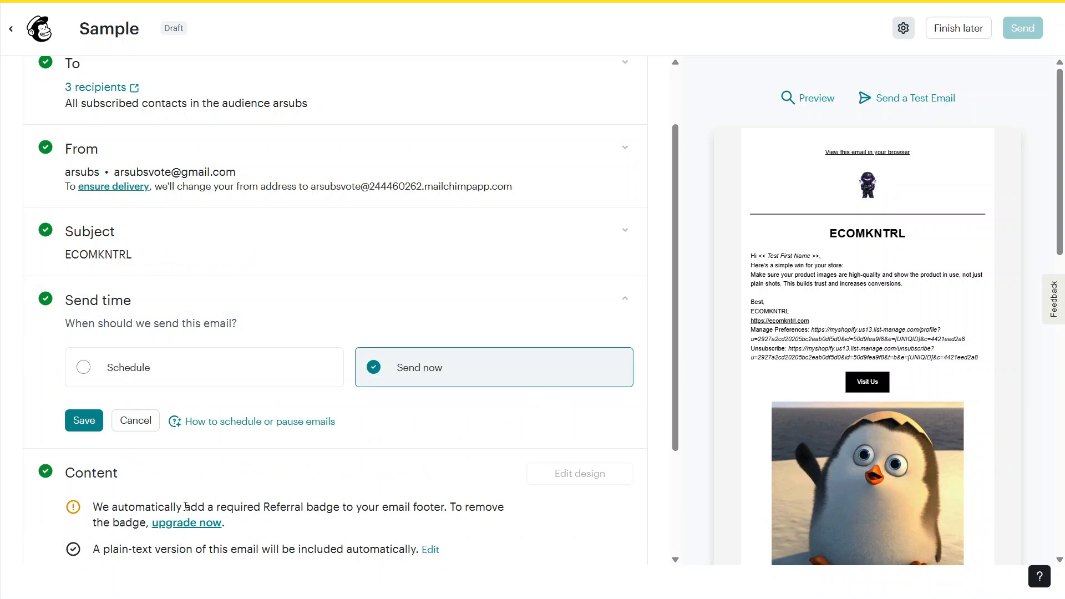
pyautogui.scroll(-3, 408, 249)
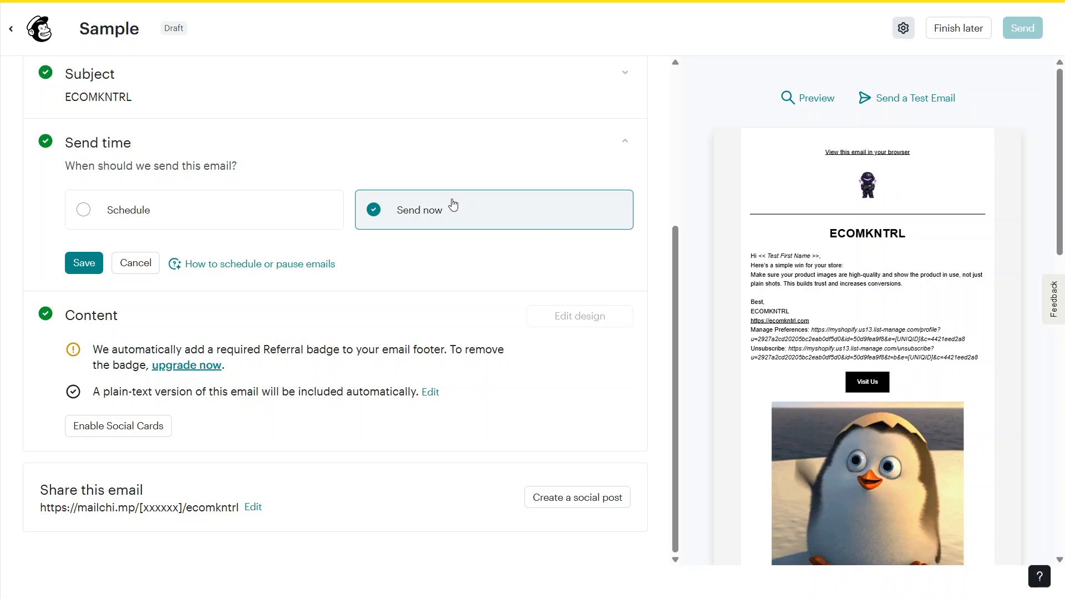
pyautogui.click(490, 158)
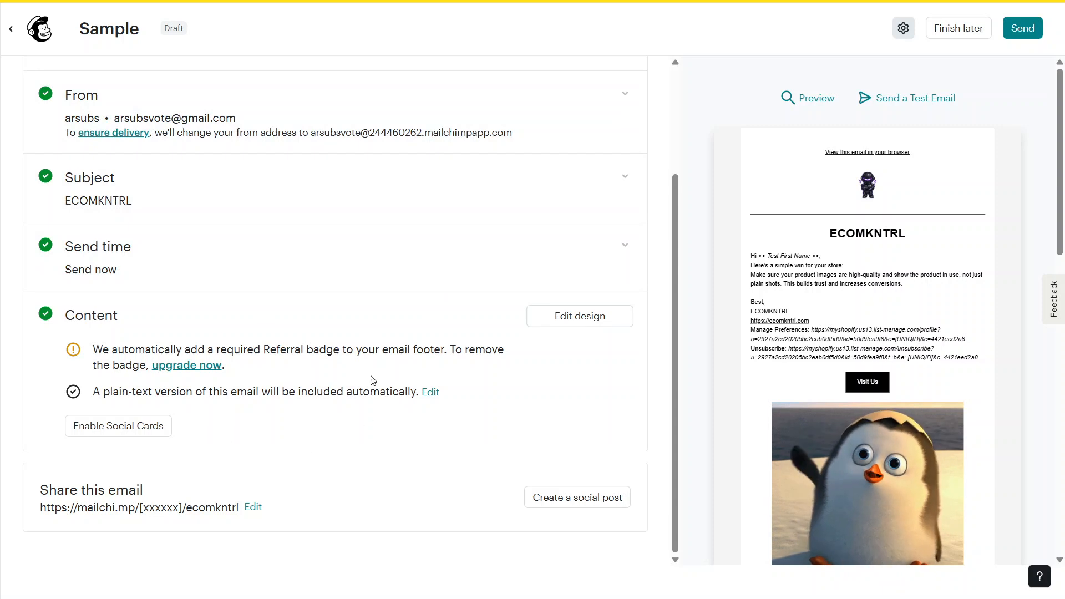
pyautogui.moveTo(912, 280)
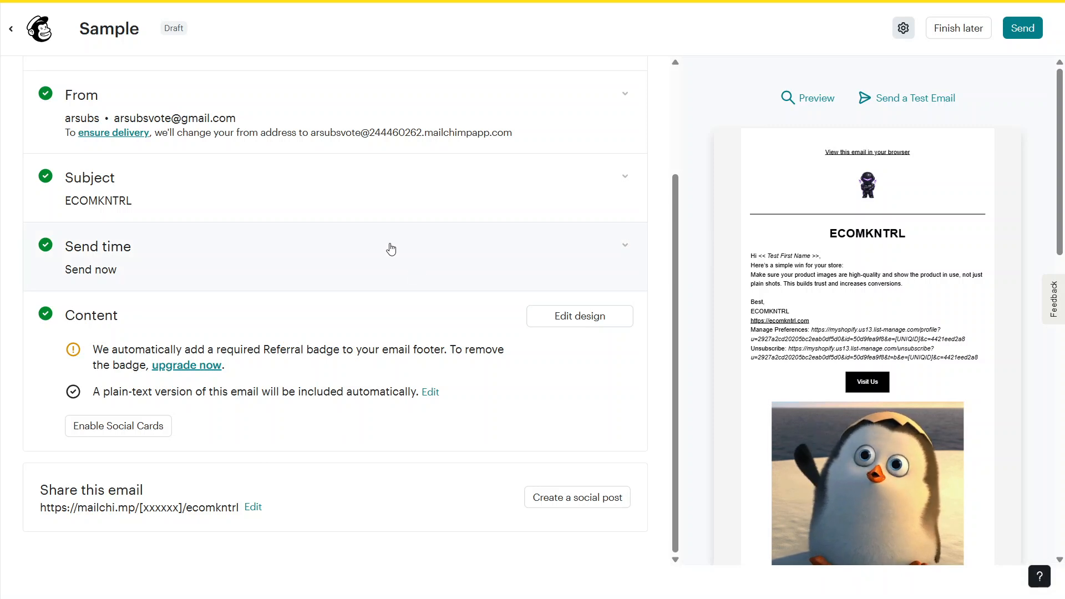
pyautogui.click(391, 249)
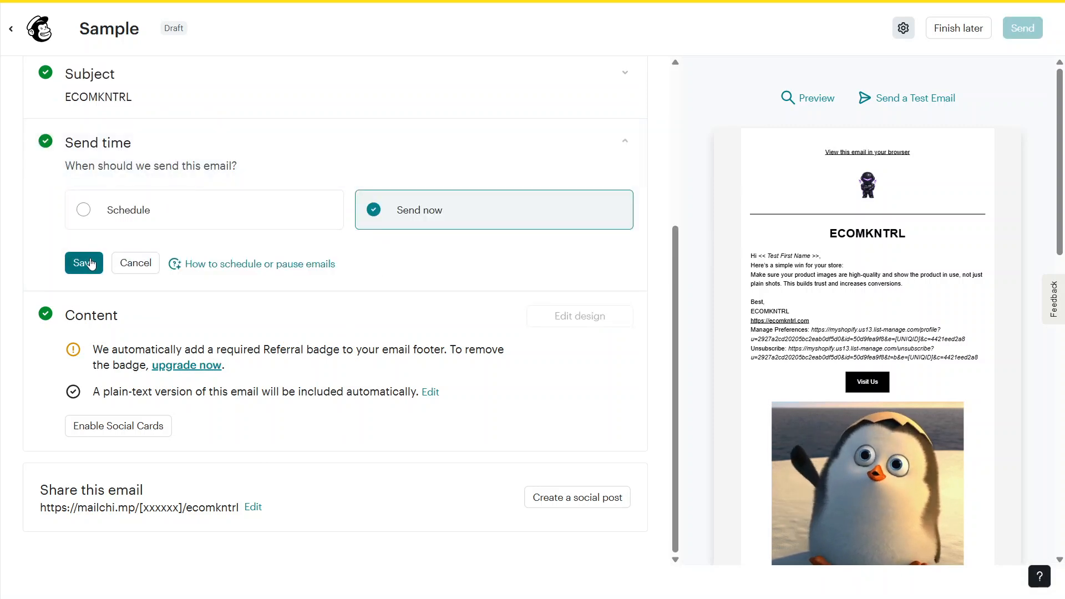
pyautogui.click(620, 136)
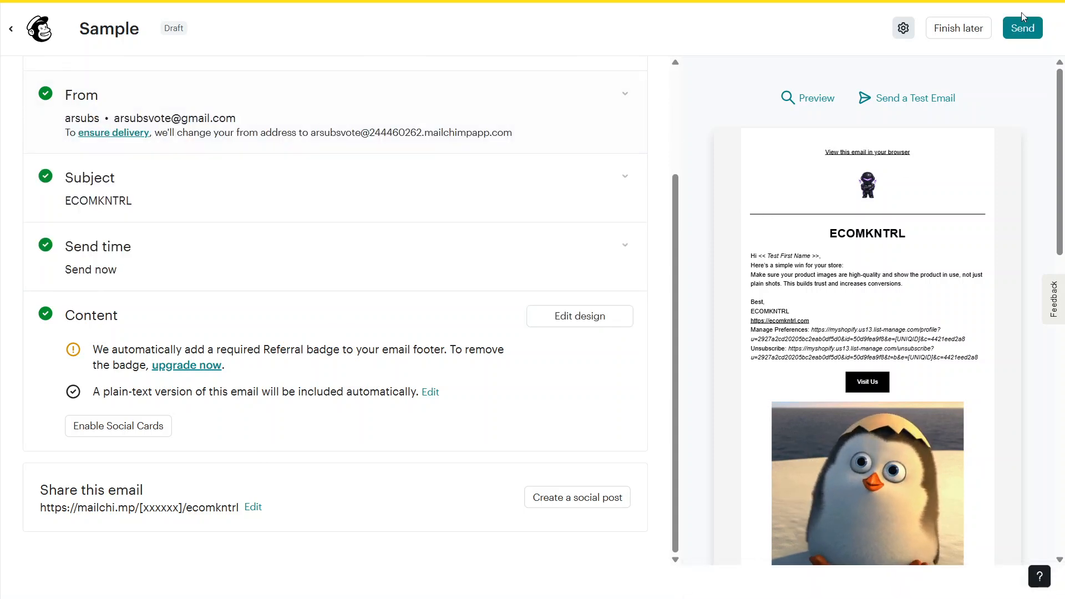
# Start sending the campaign to the subscribed contacts
pyautogui.click(1033, 27)
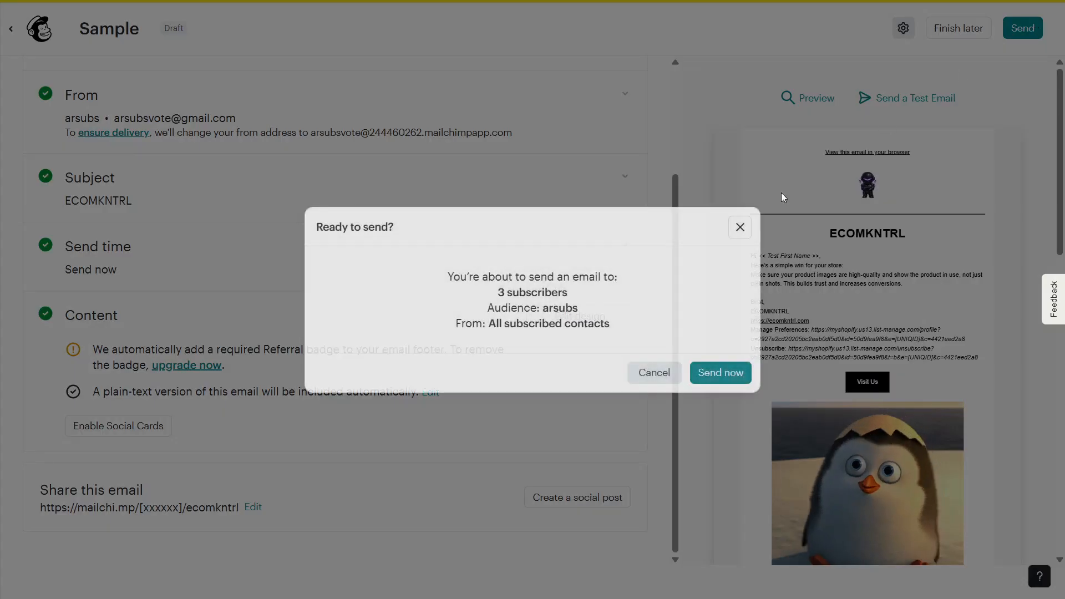